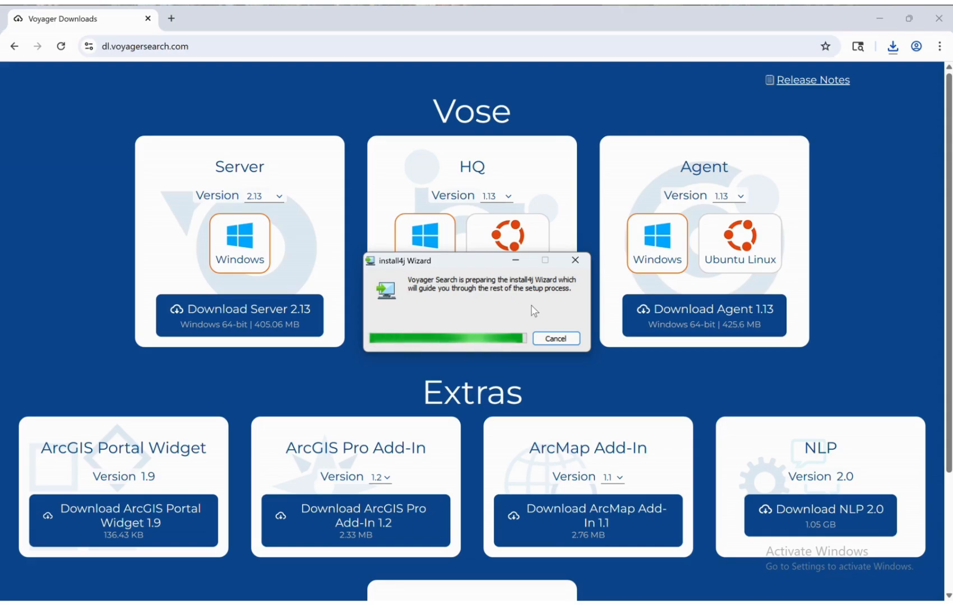
Approve the User Account Control prompt so the Server 2.13 installer can run
click(412, 407)
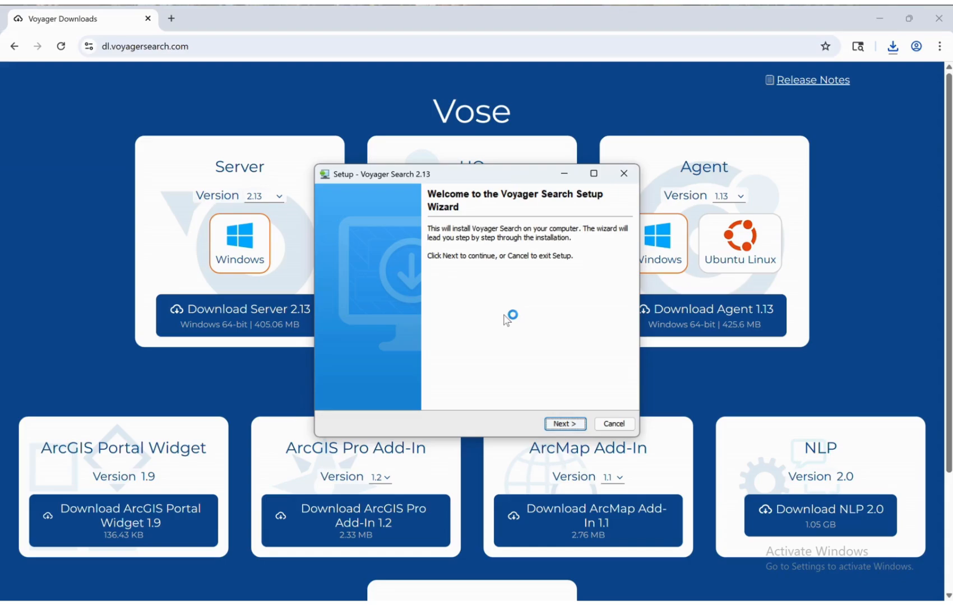
Pass the welcome page and accept the Voyager Search license agreement
click(559, 425)
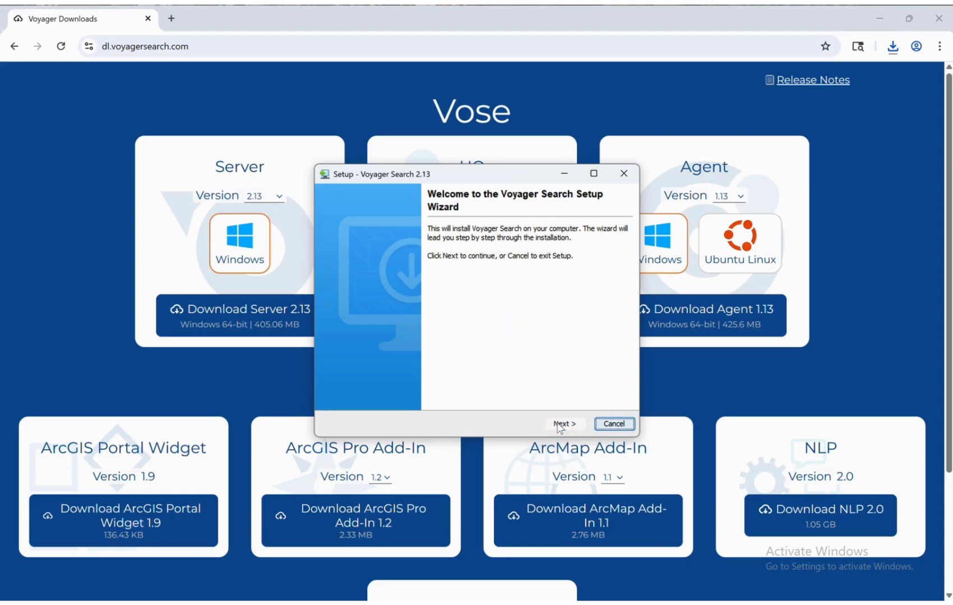
scroll(496, 299, down, 15)
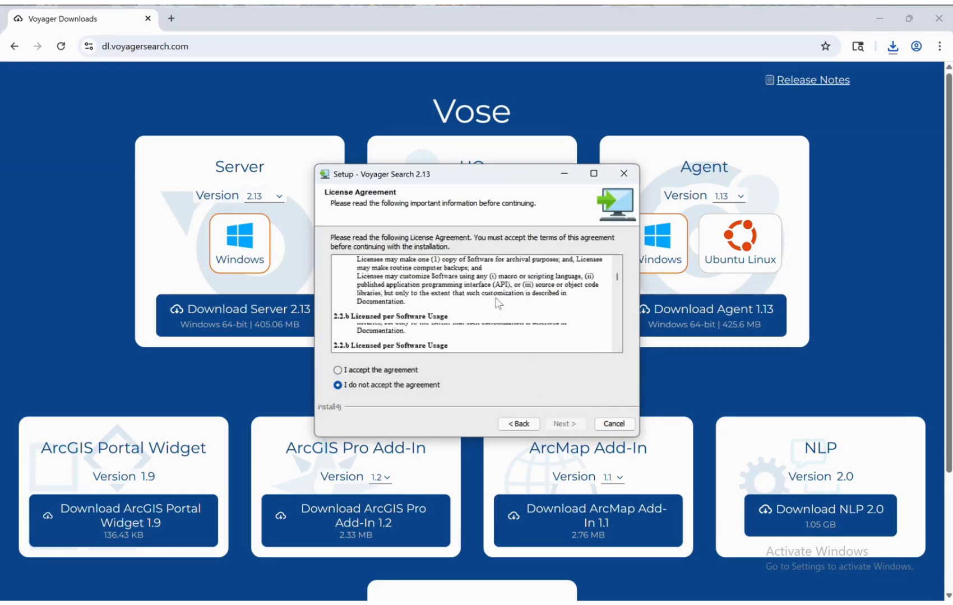
scroll(496, 299, down, 15)
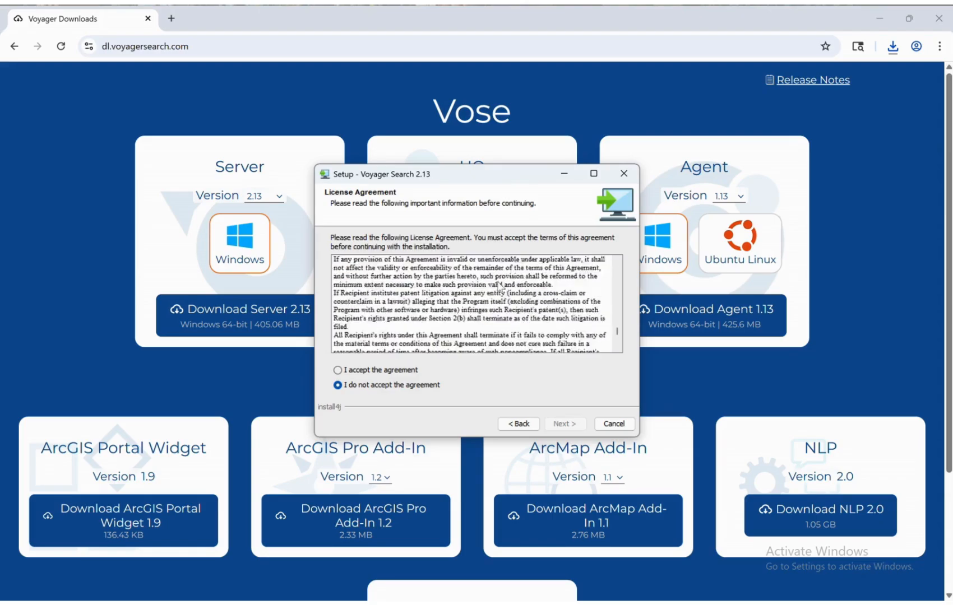
click(338, 370)
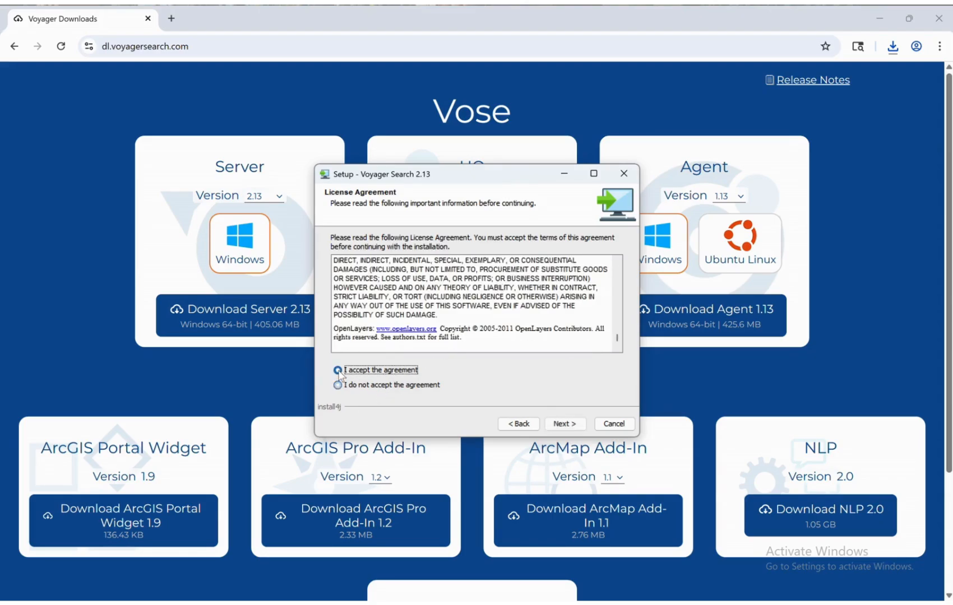
click(564, 424)
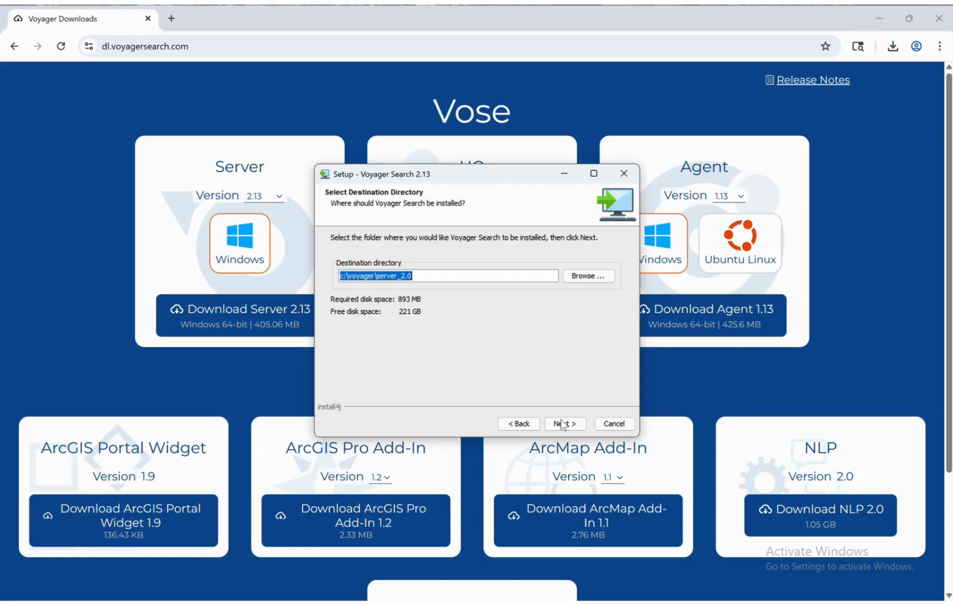
Keep the c:\voyager\server_2.0 install folder and turn off Start Menu folder creation
click(563, 424)
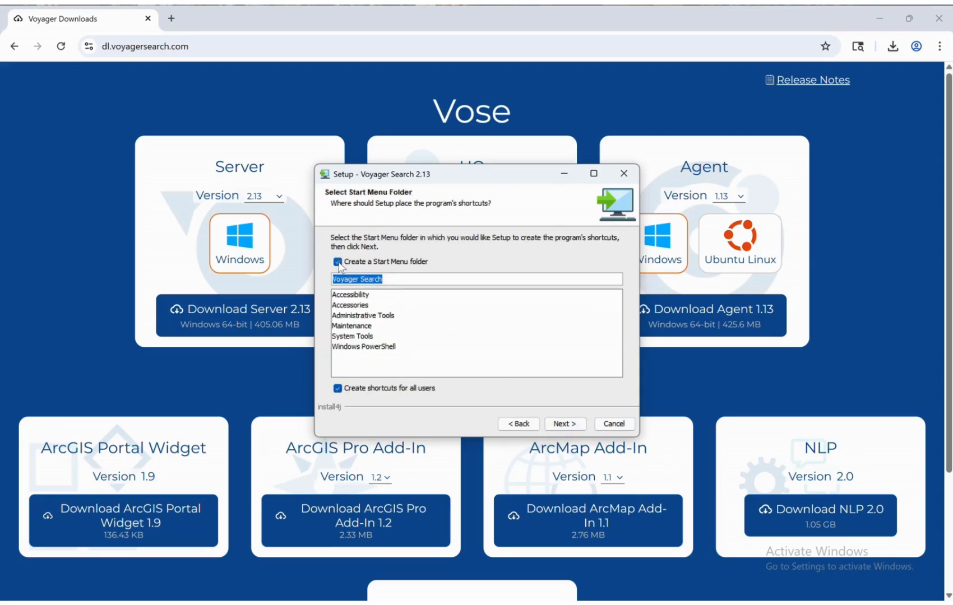
click(339, 262)
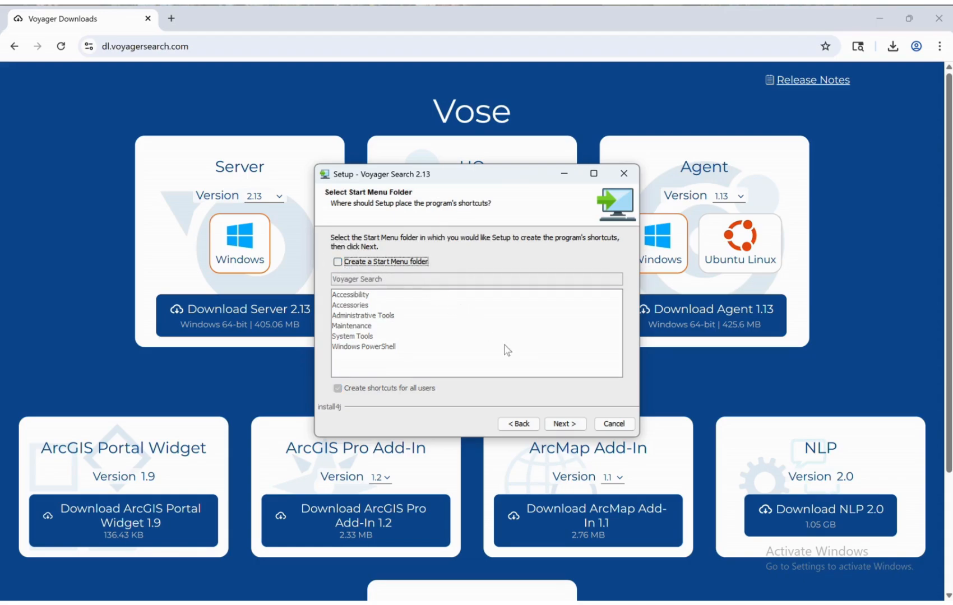
click(565, 428)
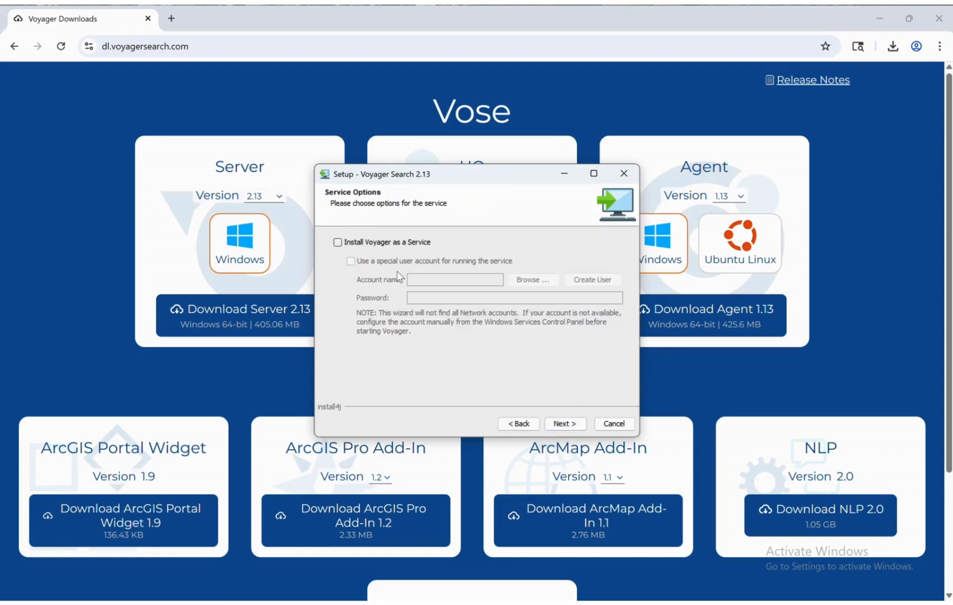
Install Voyager as a Windows service under the chosen local user account and its password
click(338, 243)
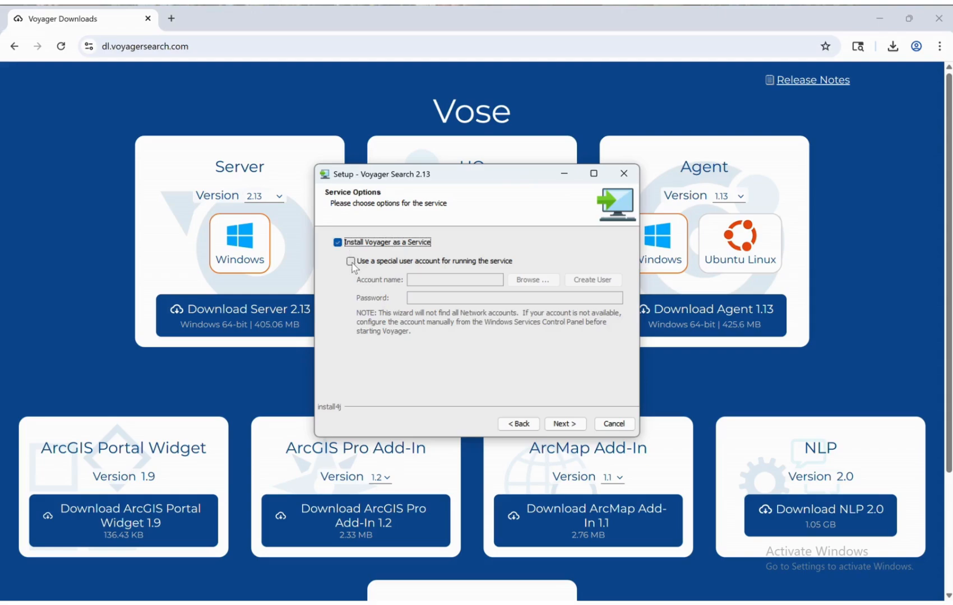
click(350, 261)
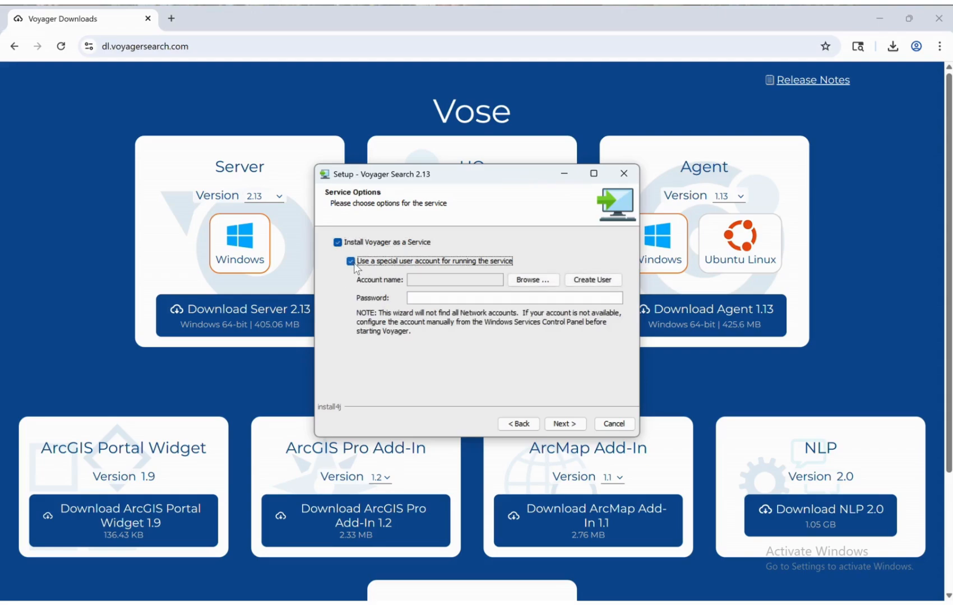
click(523, 287)
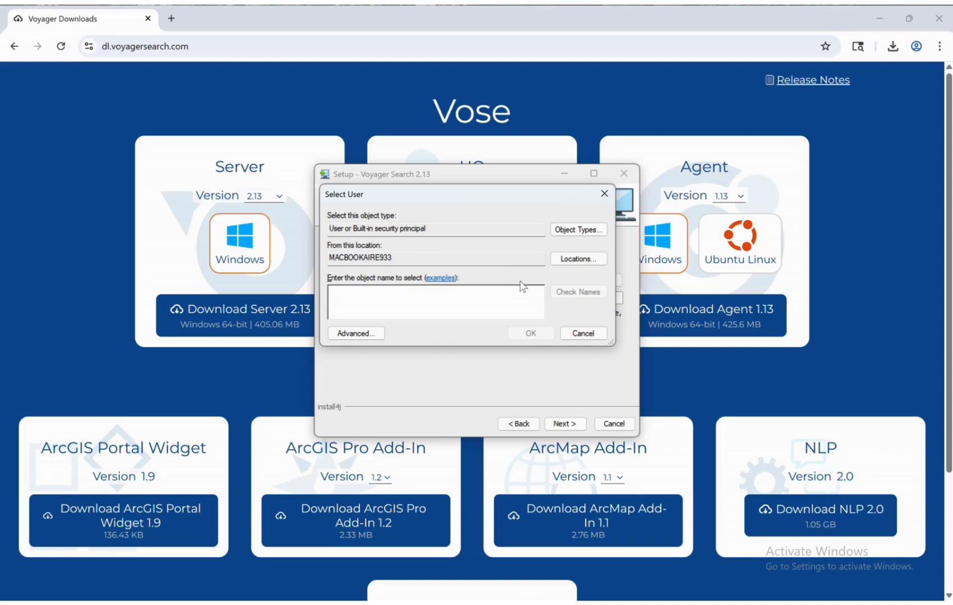
text(Macbook Air)
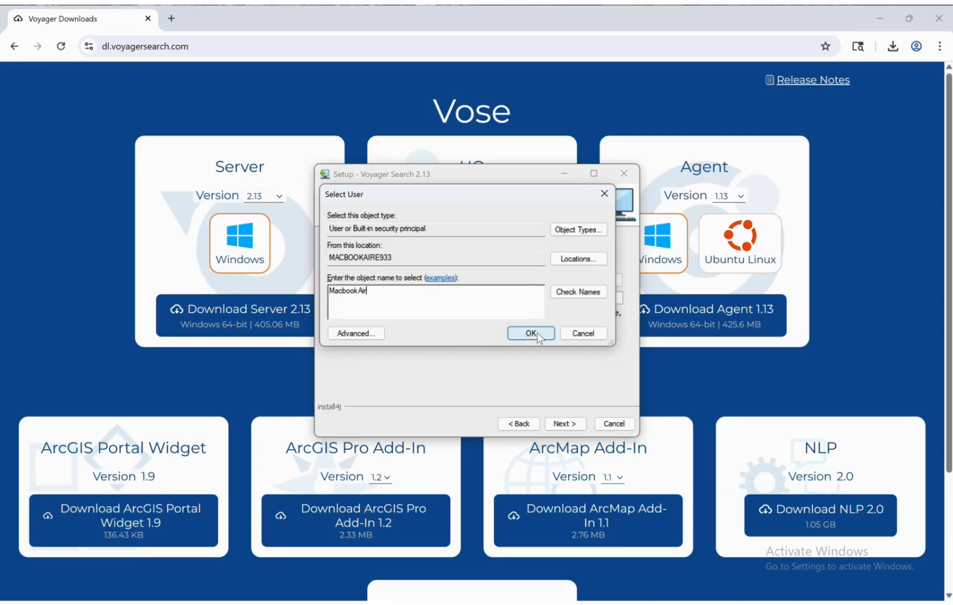
click(537, 334)
click(497, 298)
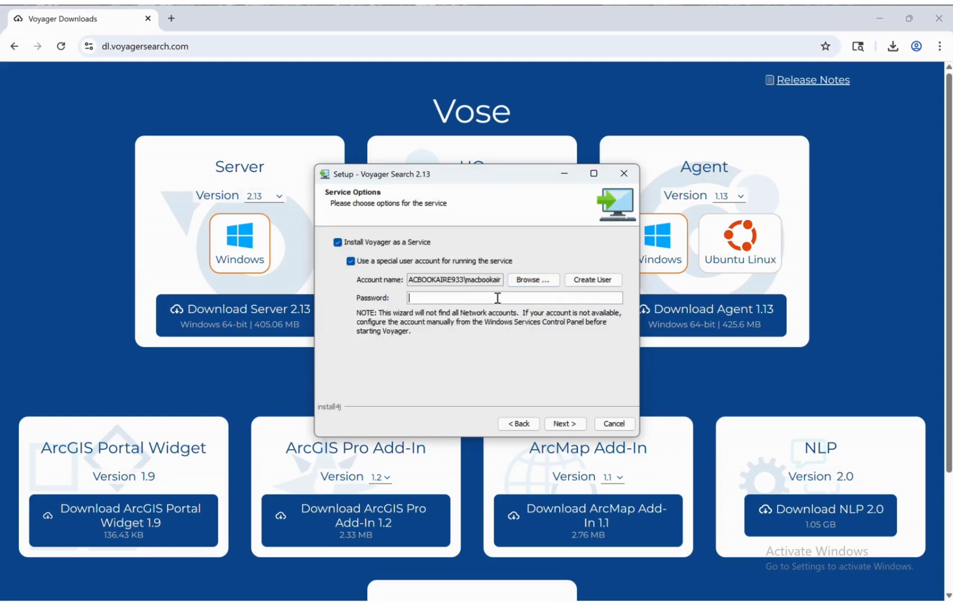
text(***********)
click(557, 424)
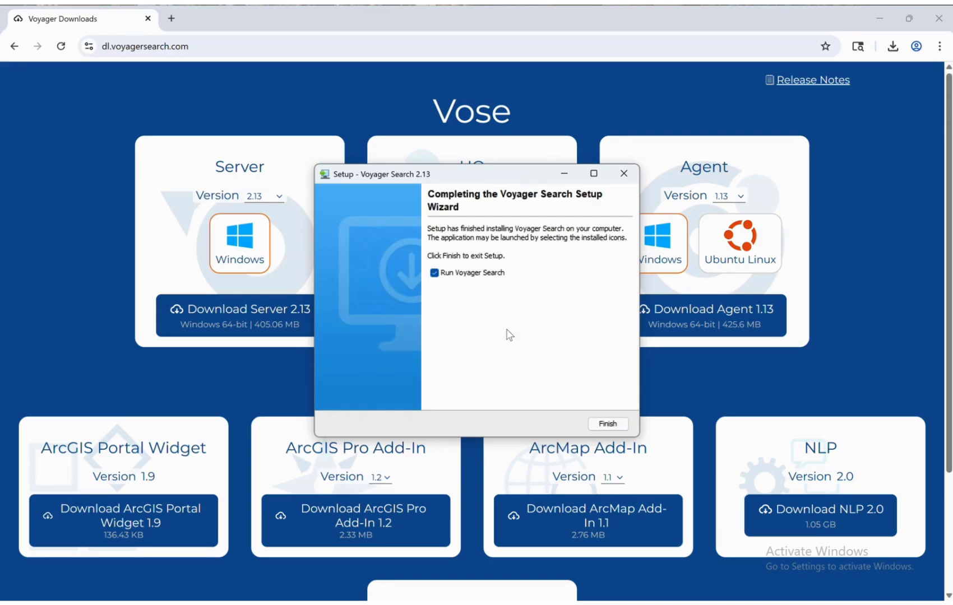
Finish setup with Run Voyager Search unticked, then bring up the Windows Start menu
click(436, 276)
click(607, 424)
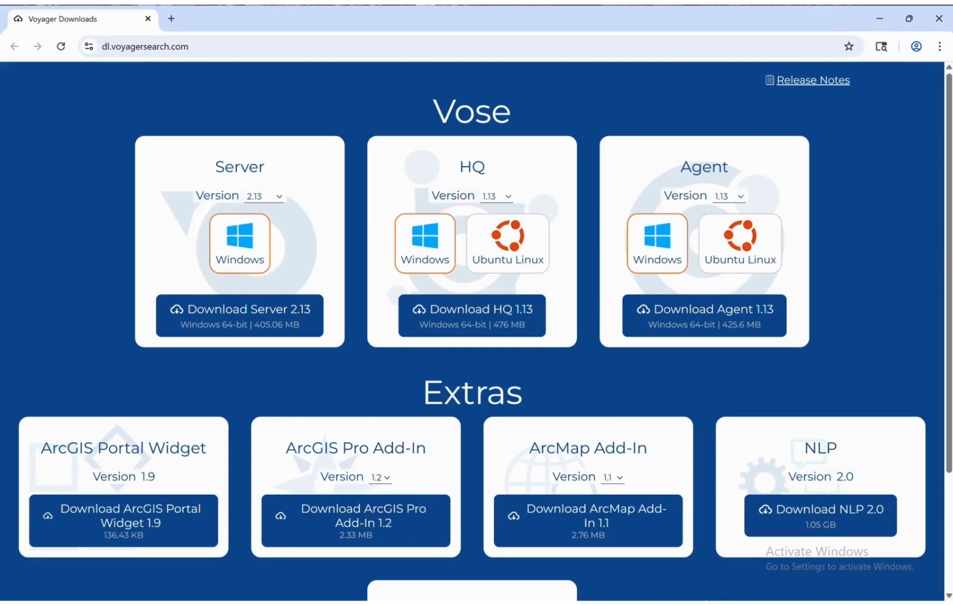
click(707, 597)
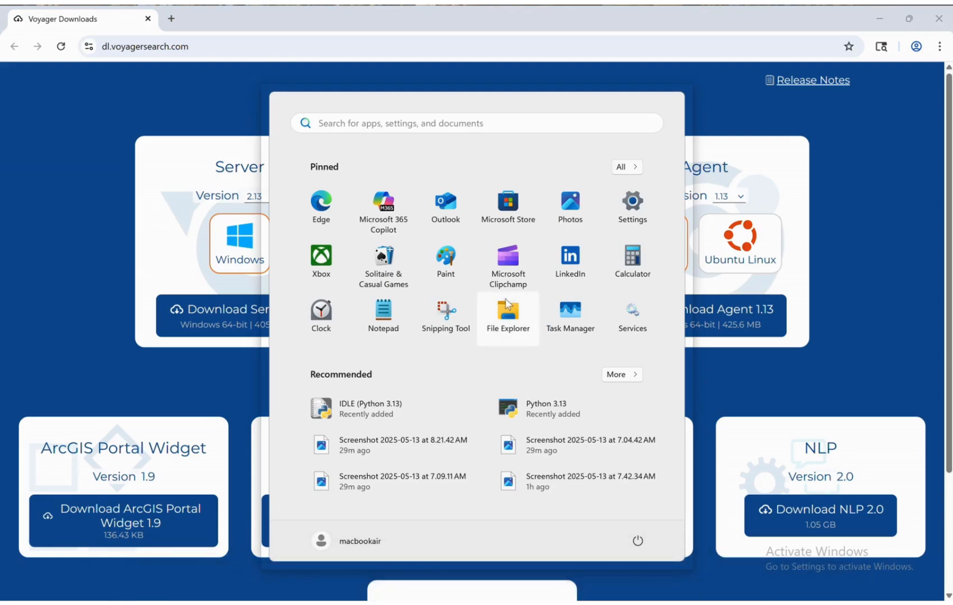
Open the Windows Services console and select VoyagerService in the list
click(401, 127)
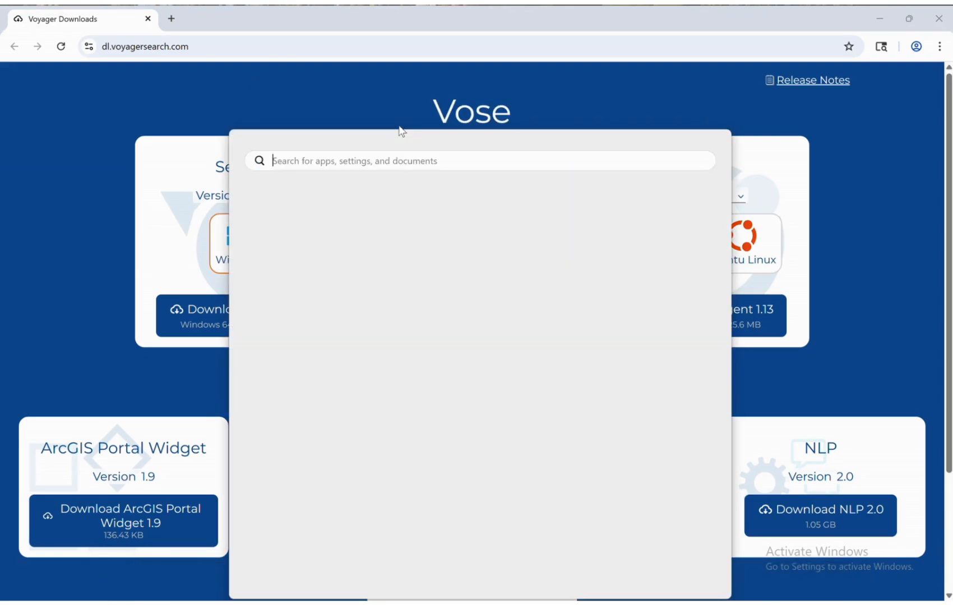
text(Serv)
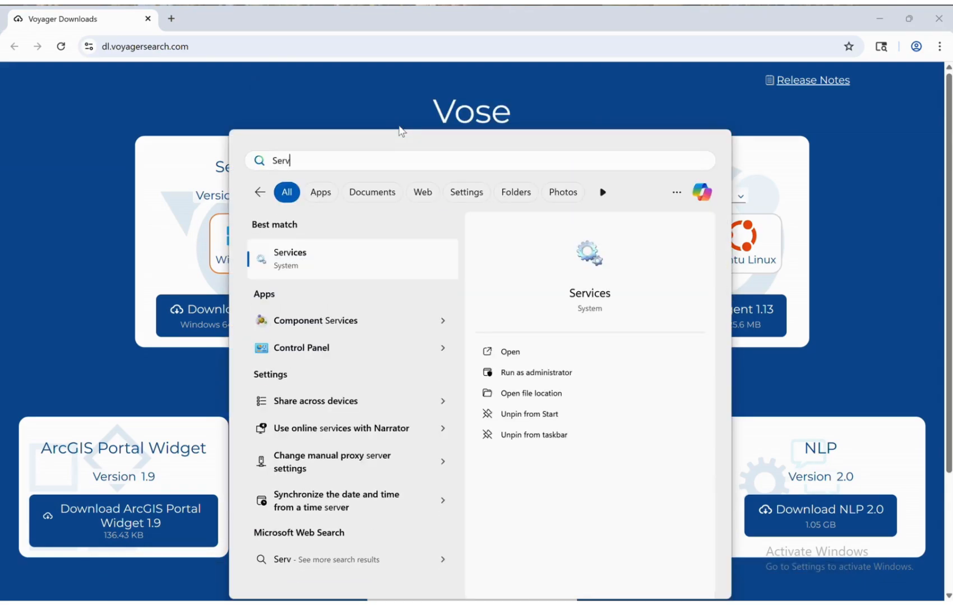
text(ices)
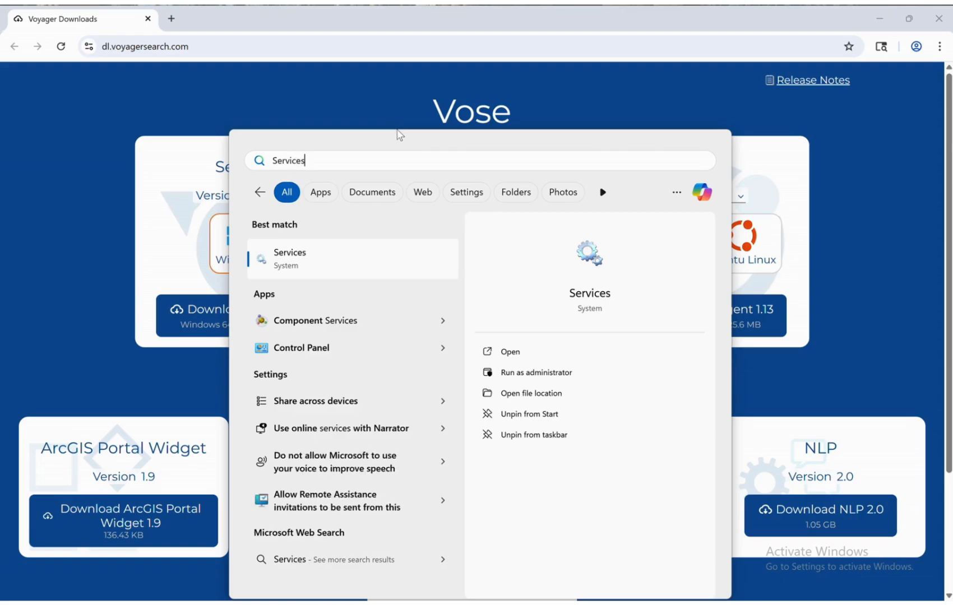
click(349, 258)
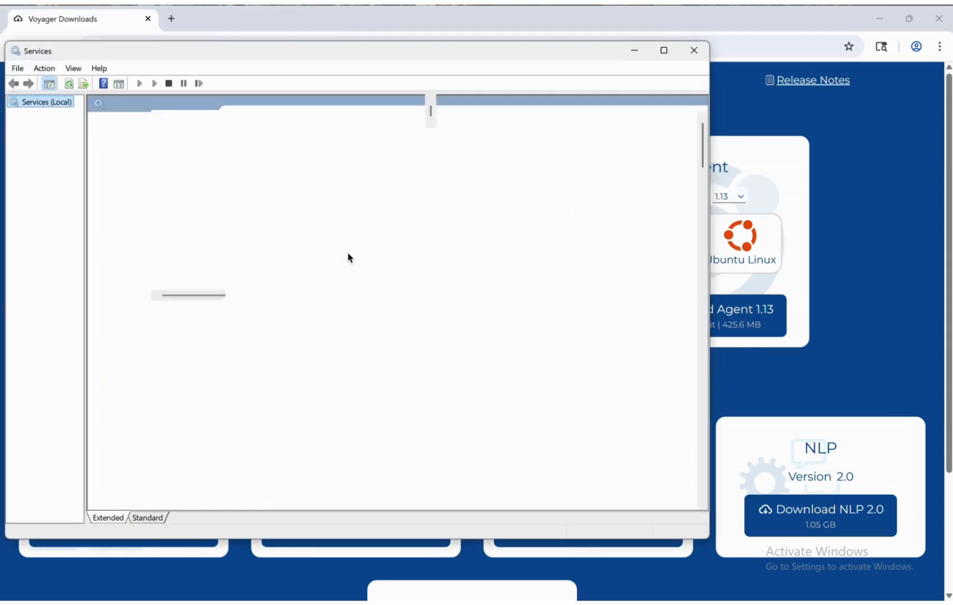
scroll(335, 378, down, 18)
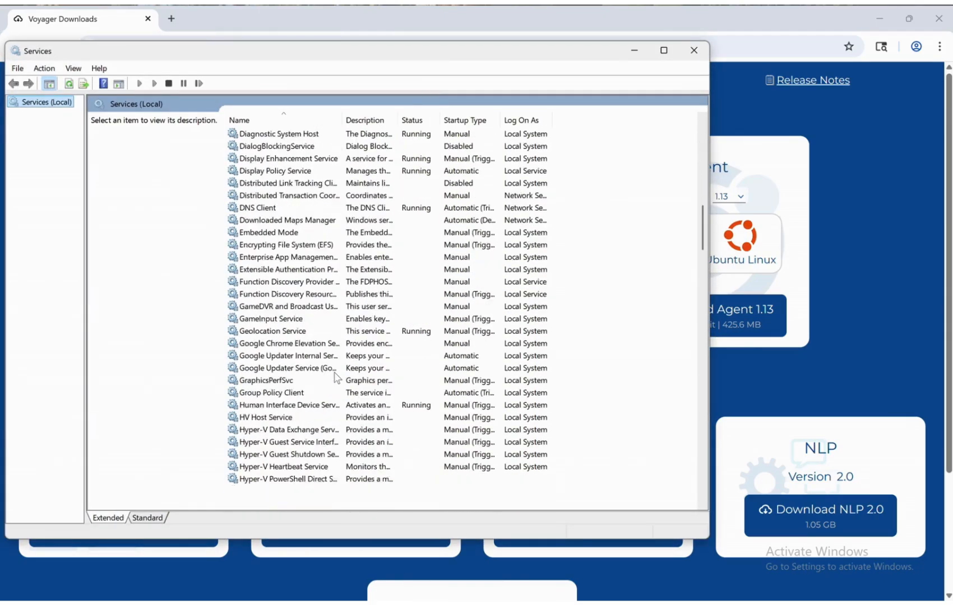
scroll(335, 377, down, 20)
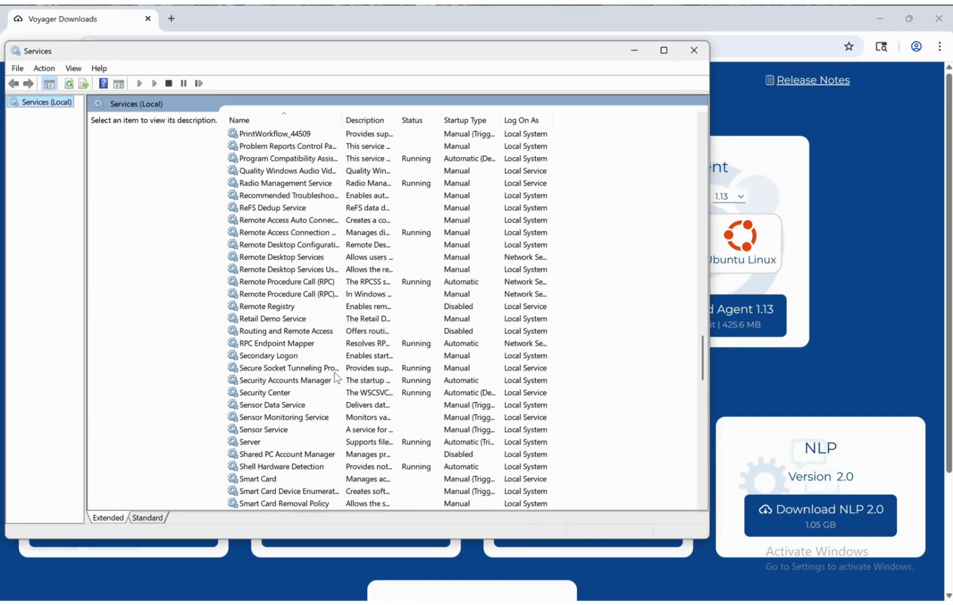
scroll(335, 377, down, 12)
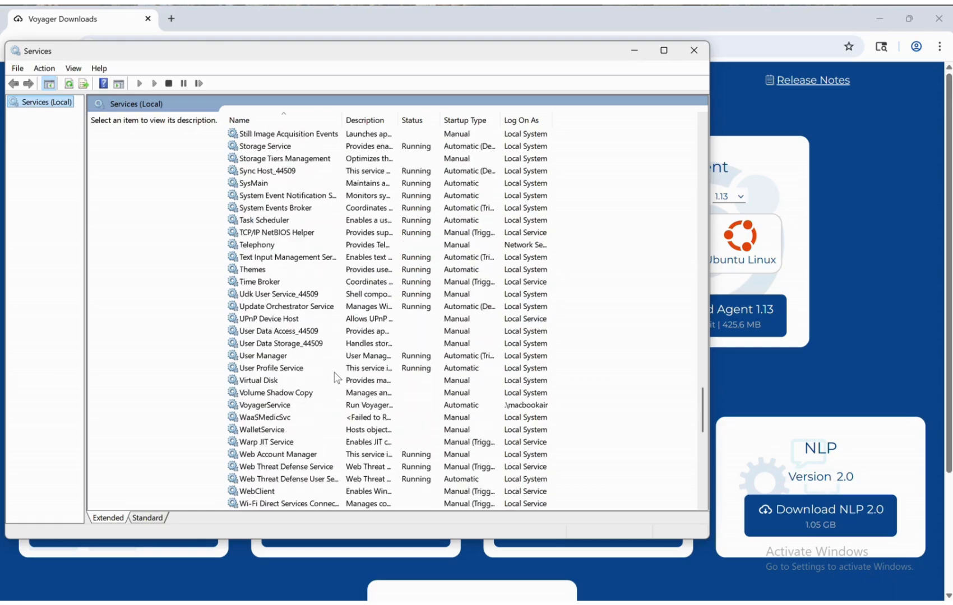
scroll(336, 378, down, 1)
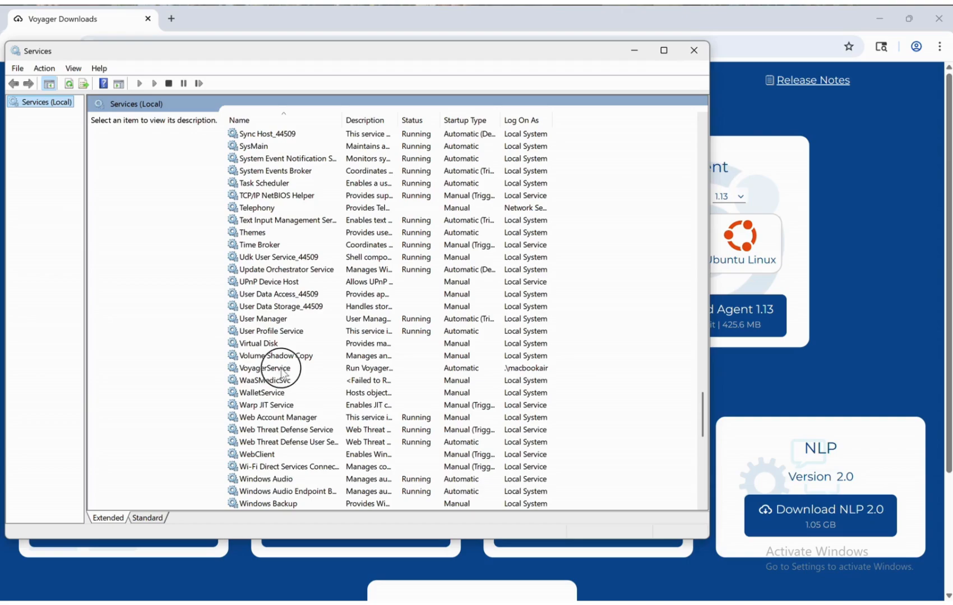
click(282, 370)
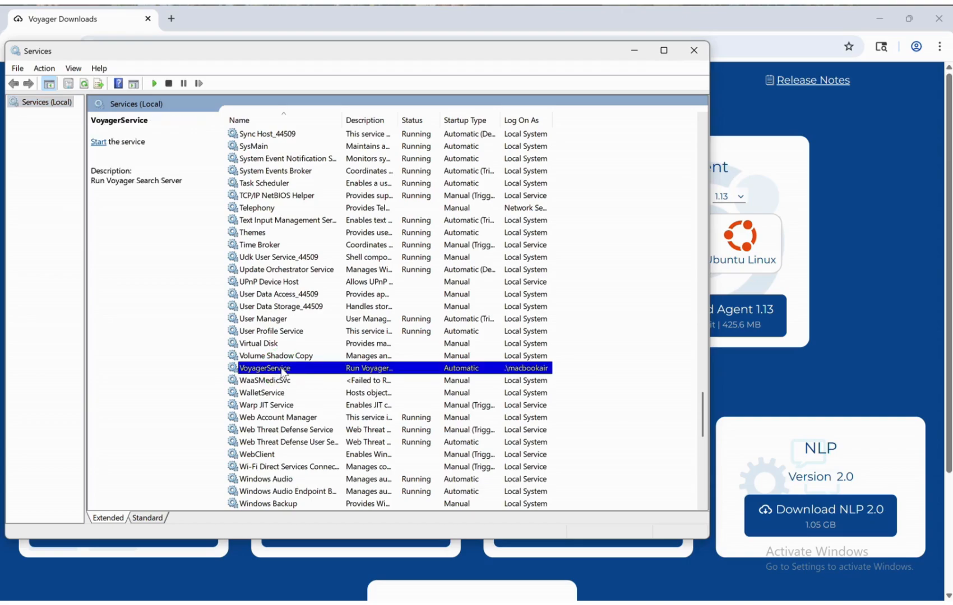
Start VoyagerService from its context menu so it shows Running
right_click(283, 370)
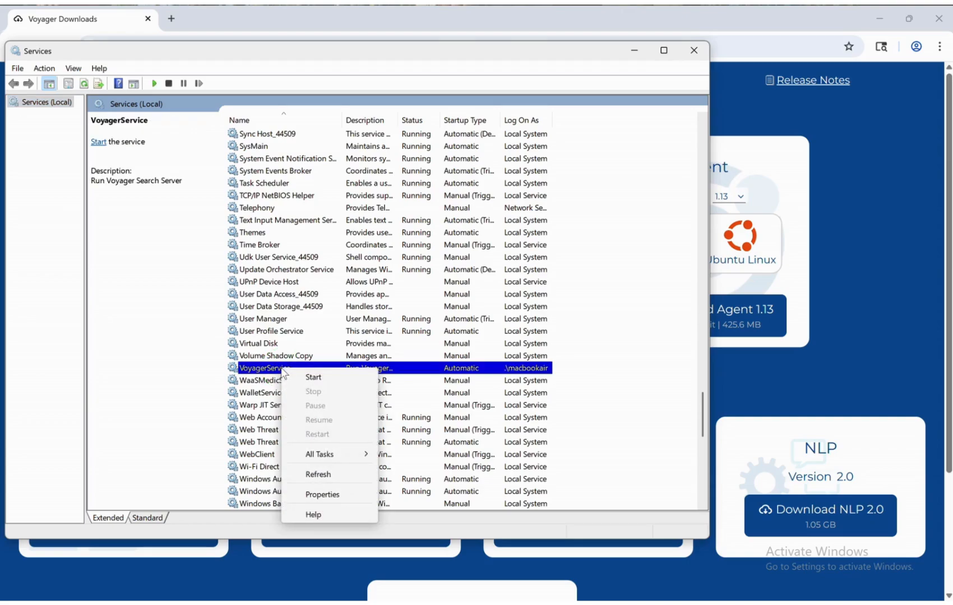
click(312, 378)
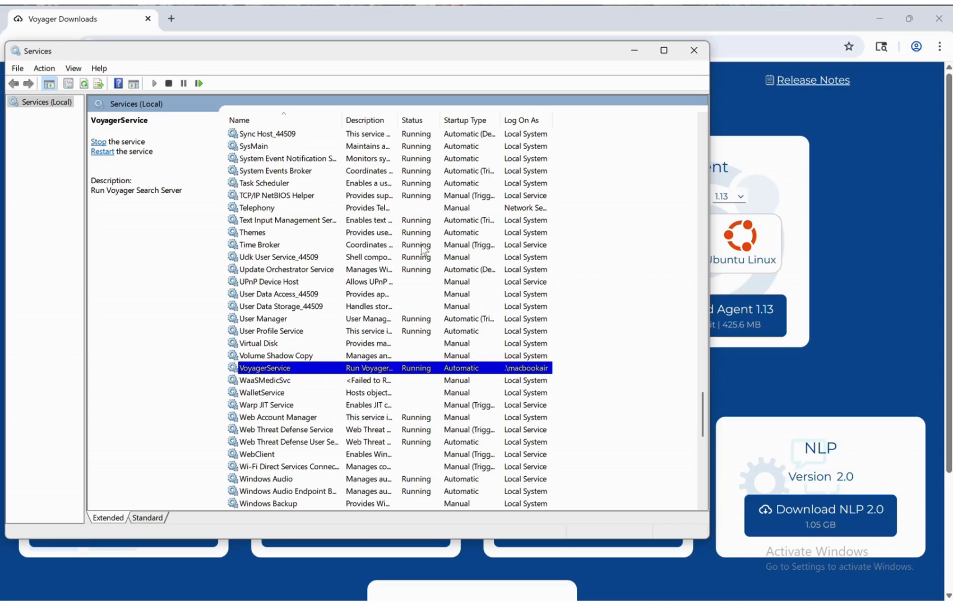
click(636, 53)
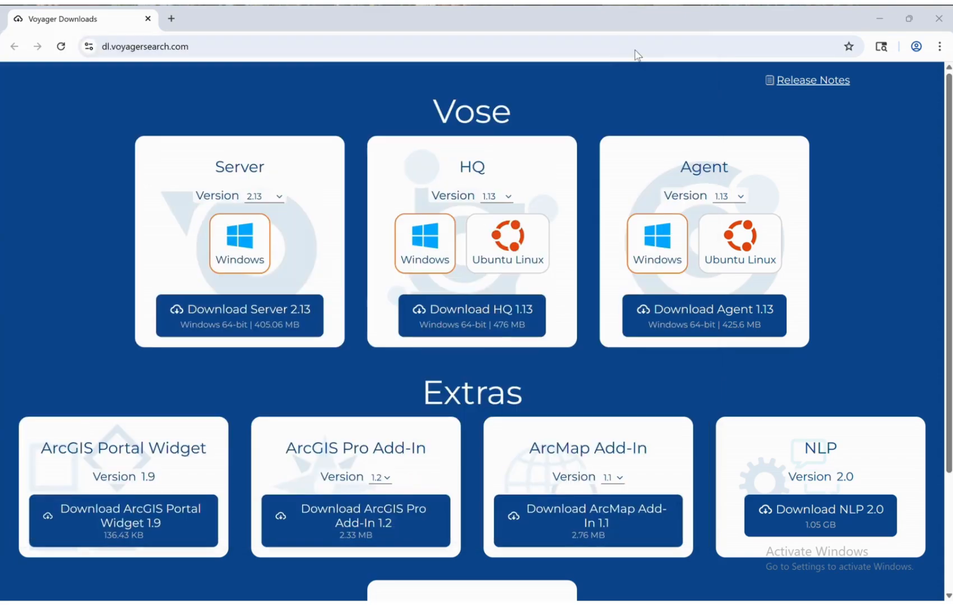
click(171, 18)
text(h)
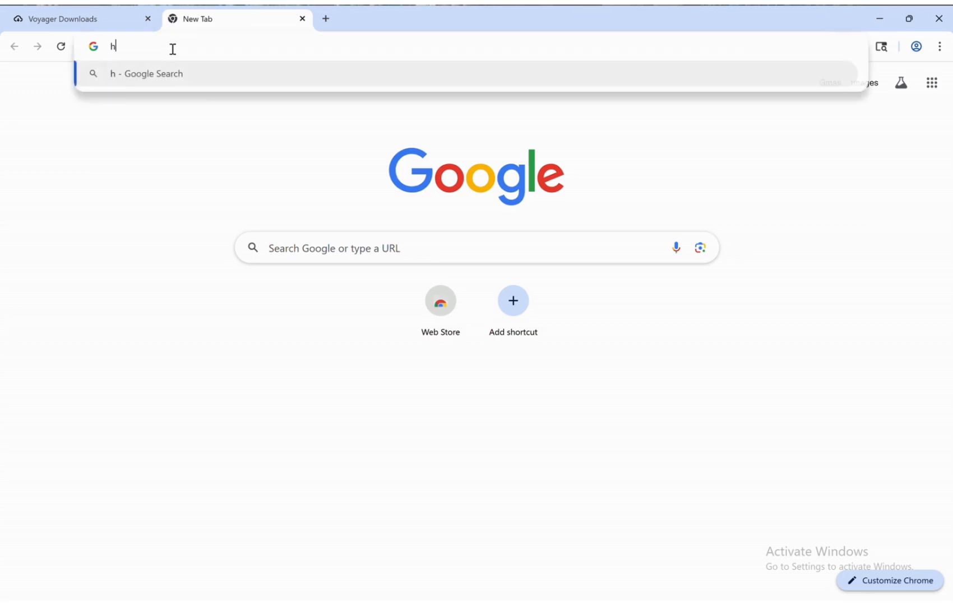
text(ttp:)
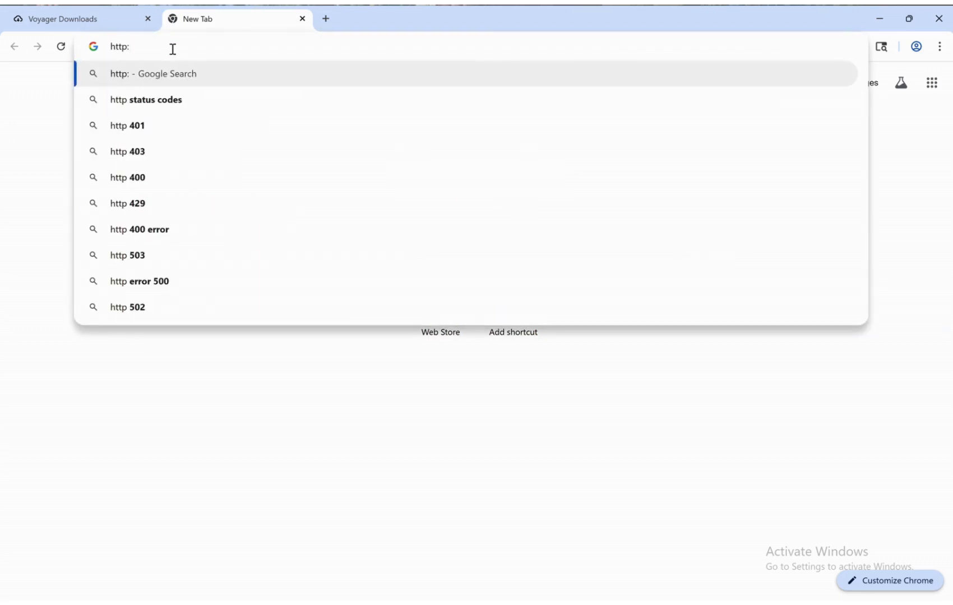
text(//local)
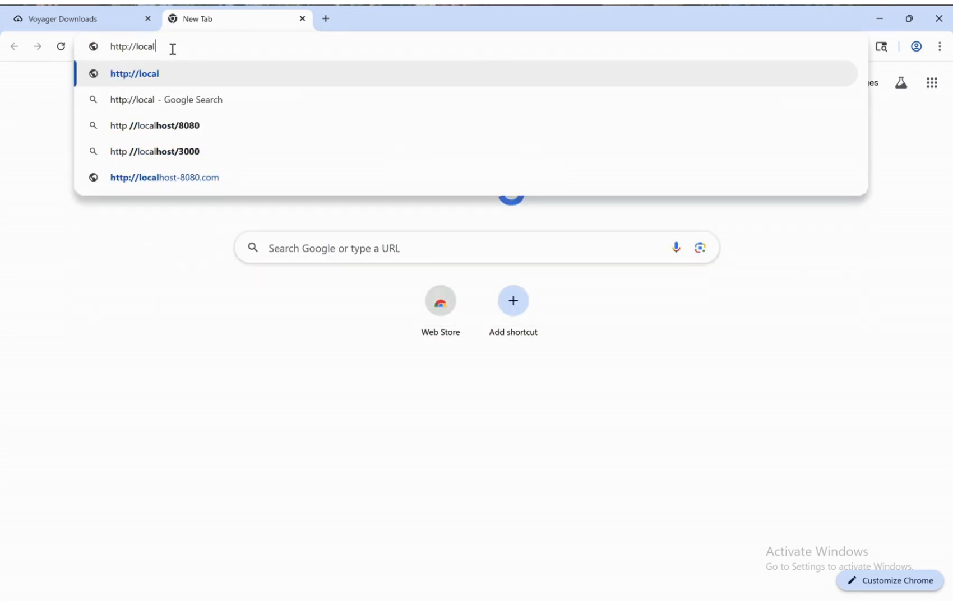
text(host:)
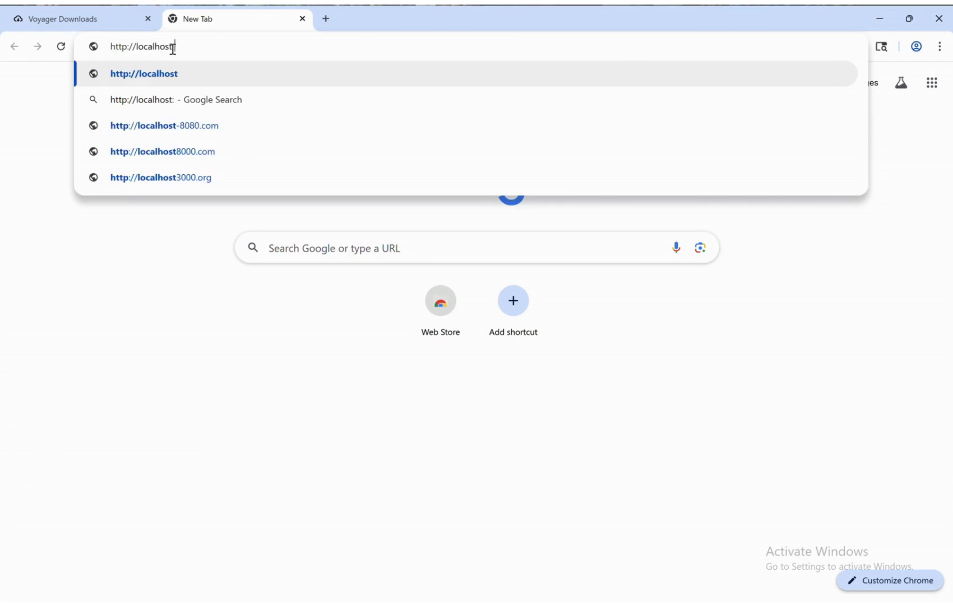
text(8888)
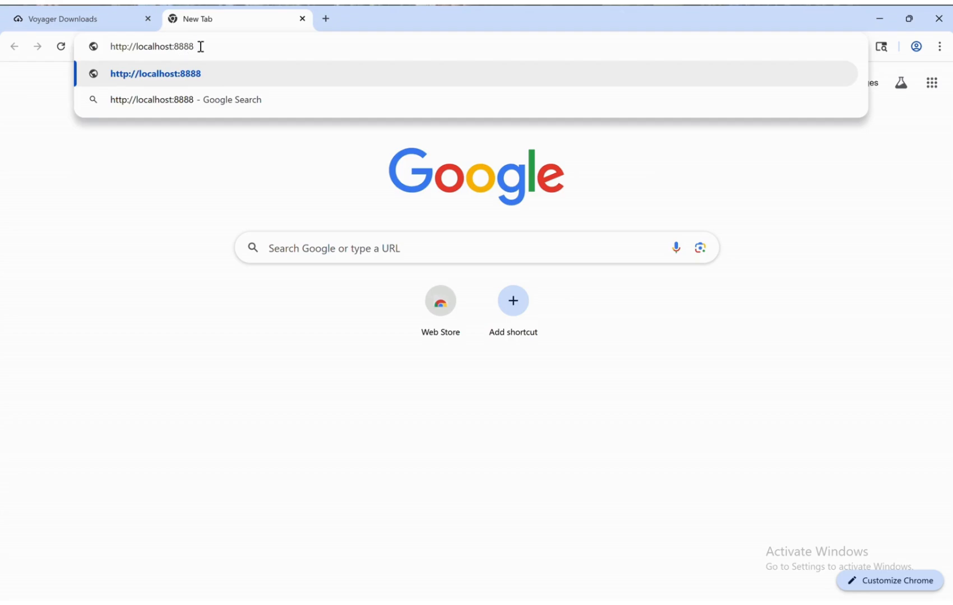
key(Return)
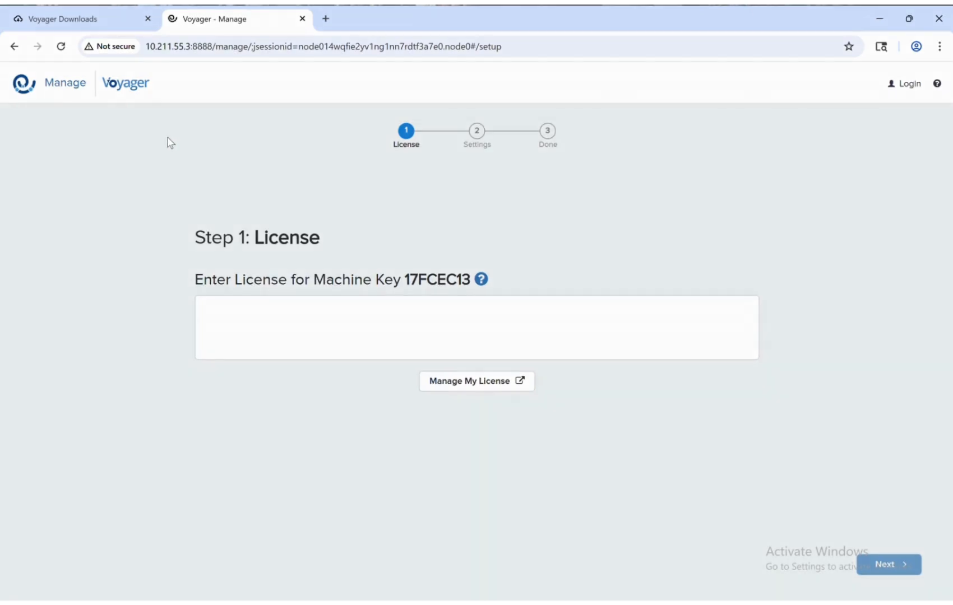
Paste the license key into the License box and continue to Settings
click(236, 317)
key(ctrl+v)
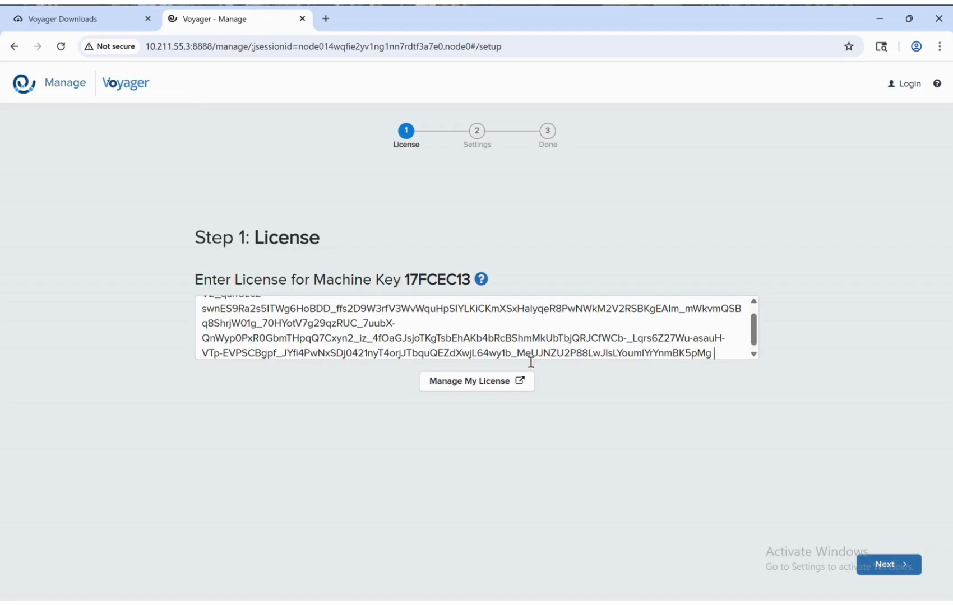
click(903, 567)
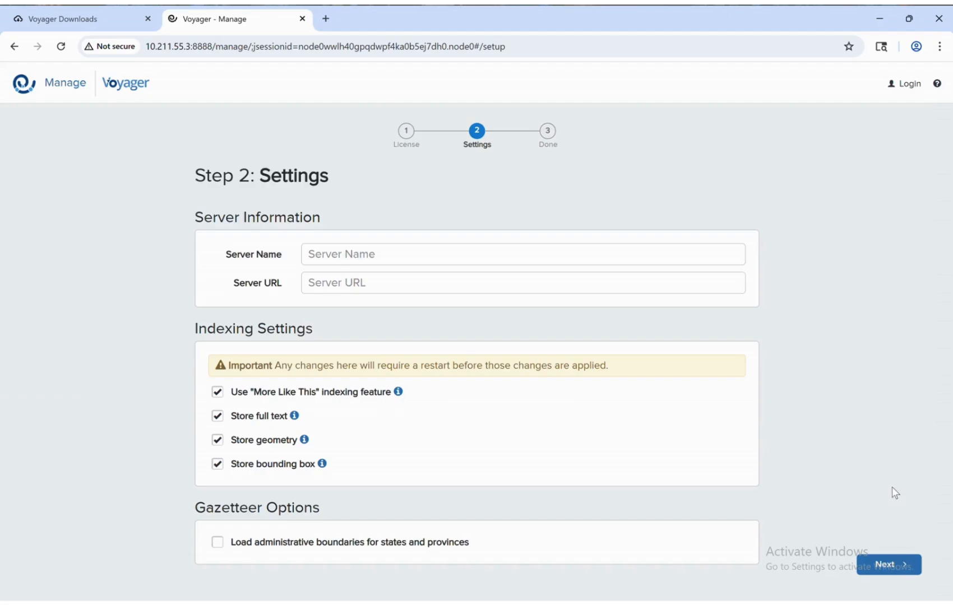
Name the server 'My Voyager Server', enable the administrative boundaries Gazetteer option, and finish setup
click(525, 254)
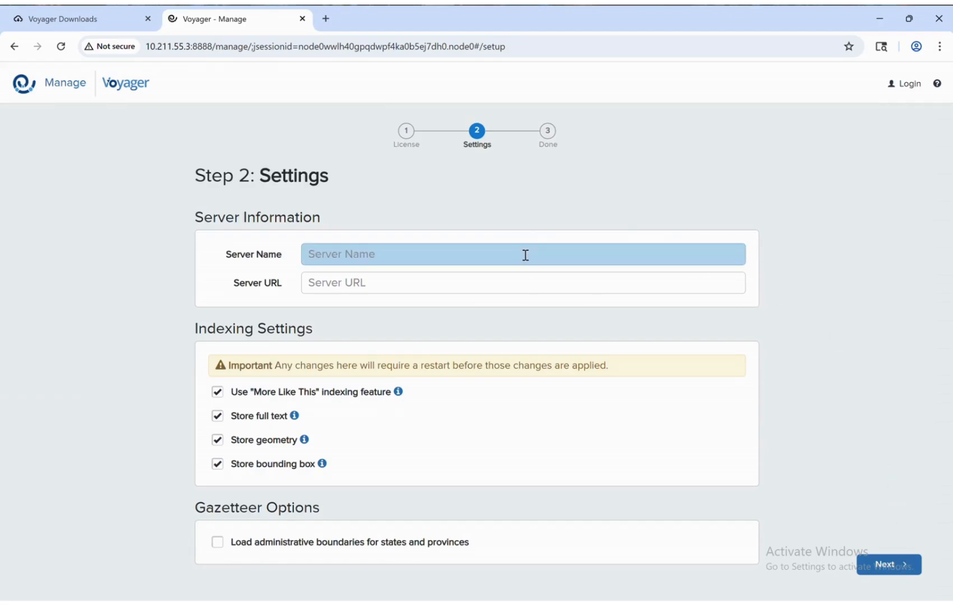
text(My Voyager Se)
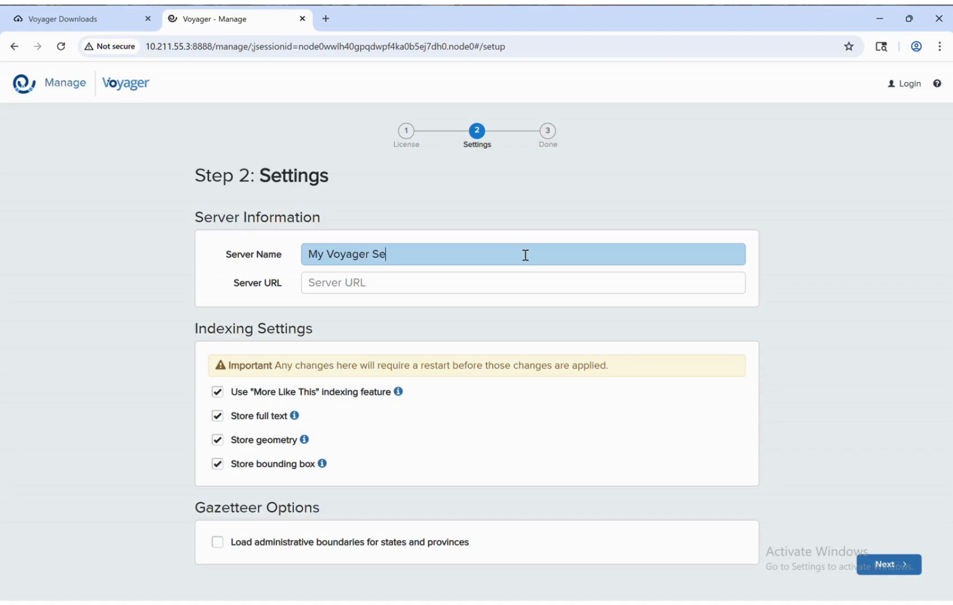
text(rver)
mouse_move(398, 393)
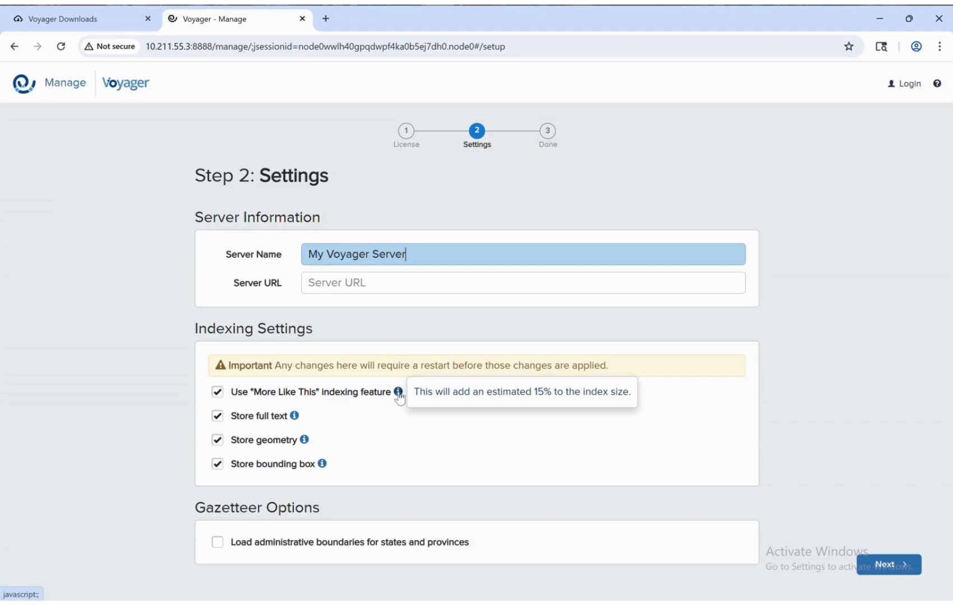
mouse_move(295, 419)
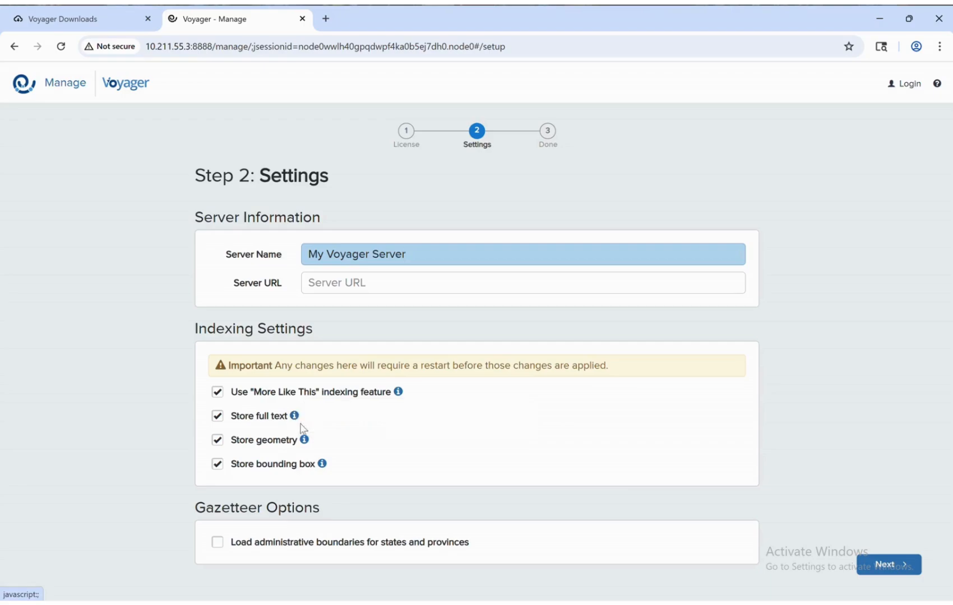
mouse_move(306, 444)
mouse_move(323, 468)
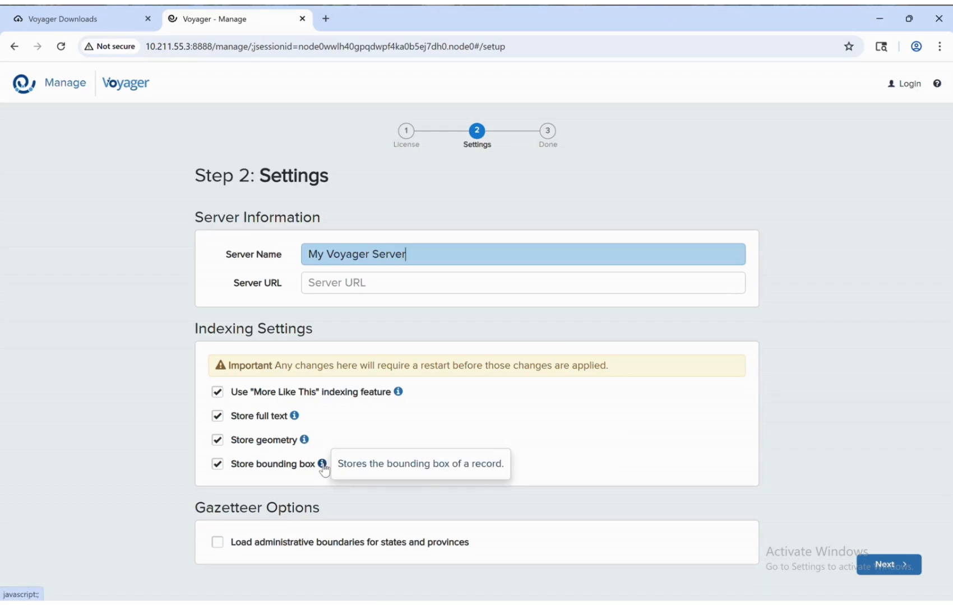
click(219, 543)
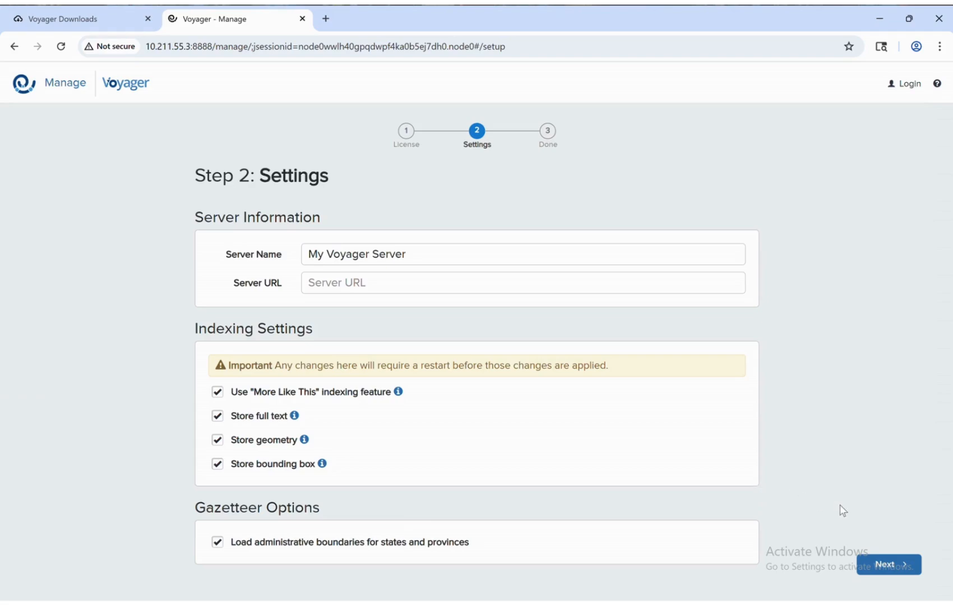
click(899, 566)
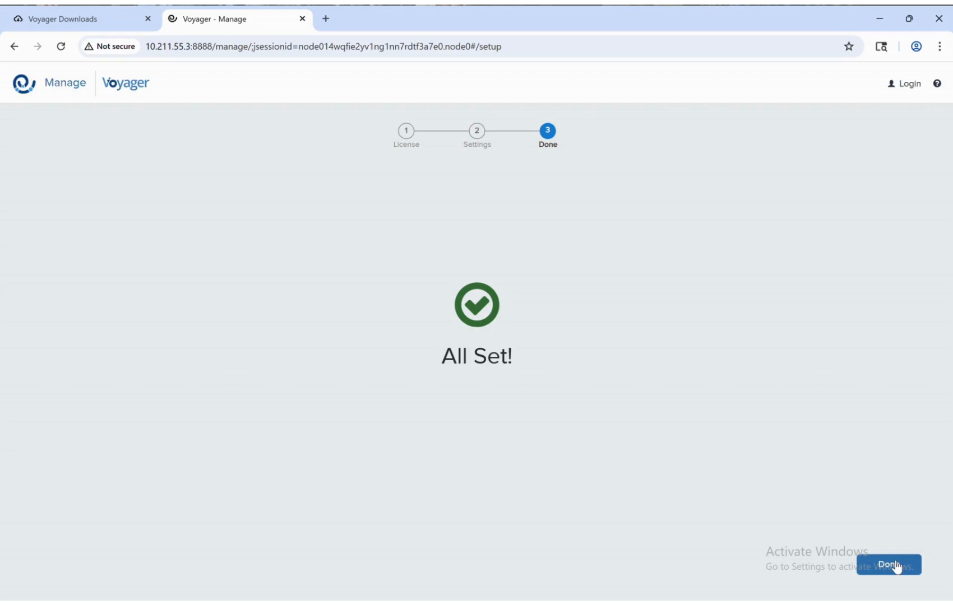
Finish the setup and enter the default administrator username and password on the login page
click(896, 566)
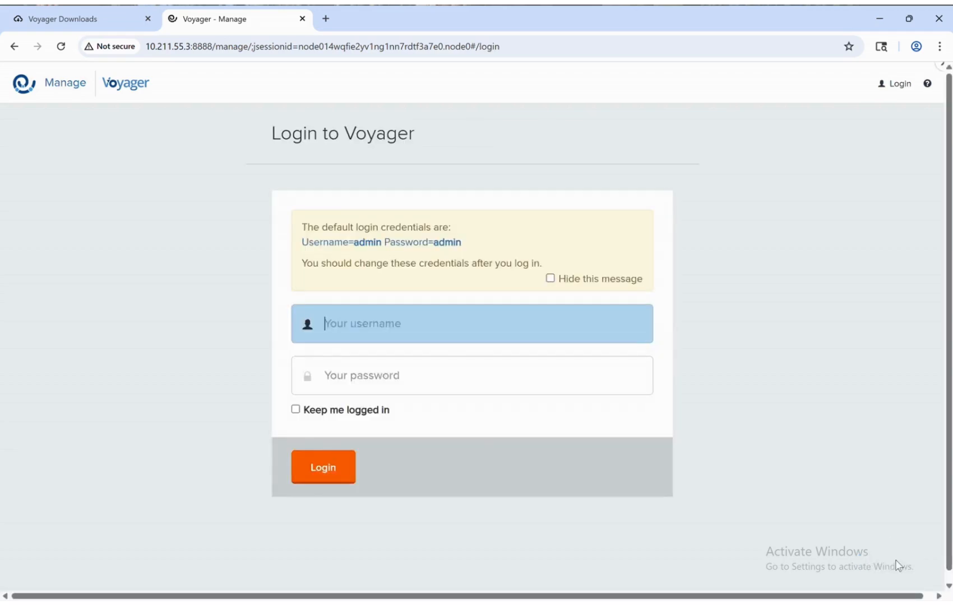
click(520, 331)
text(admin)
key(Tab)
text(a)
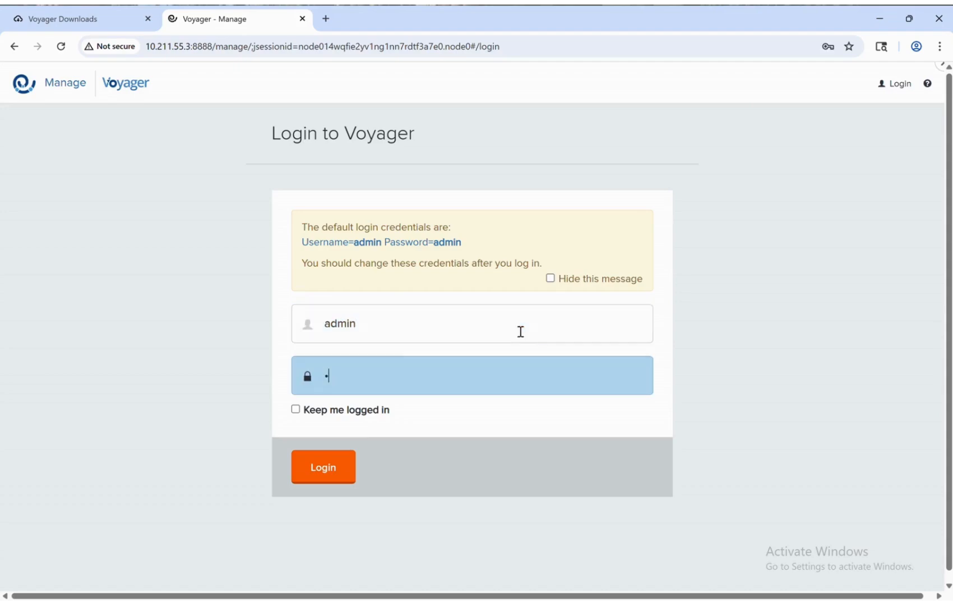
text(dmin)
Clear the typed credentials, autofill them from the default-credentials link, and log in
click(510, 328)
key(ctrl+a)
key(BackSpace)
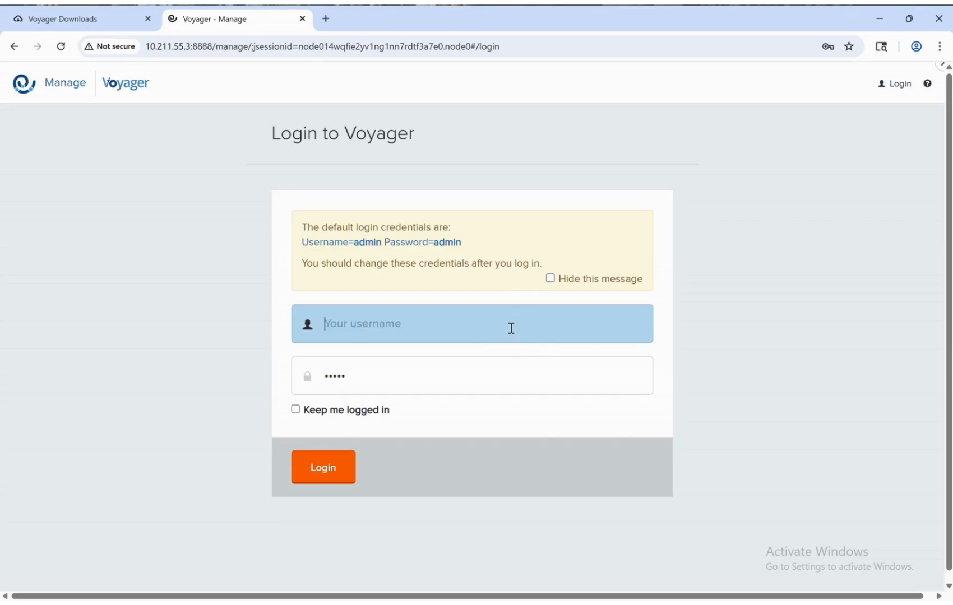
key(Tab)
key(BackSpace)
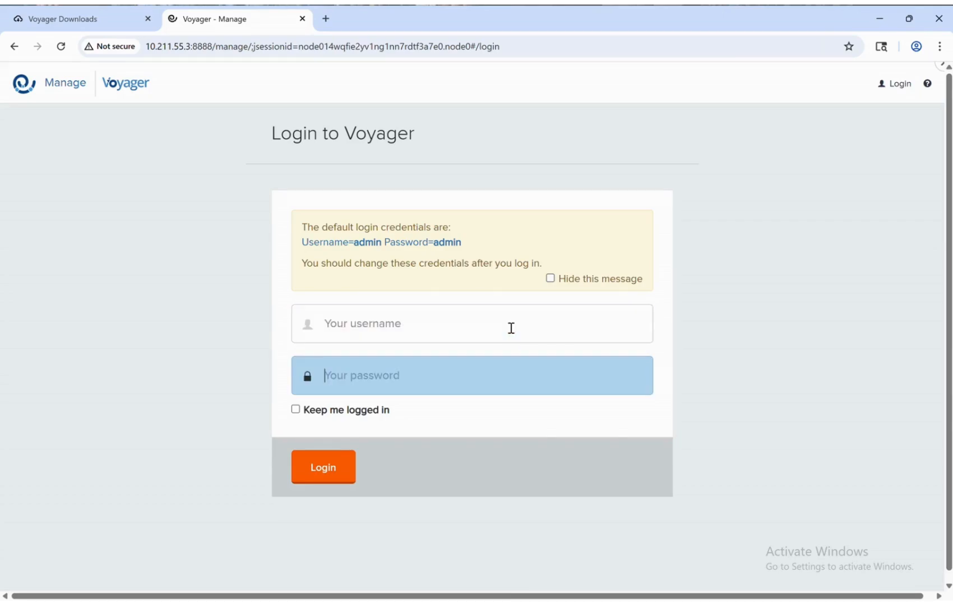
click(405, 251)
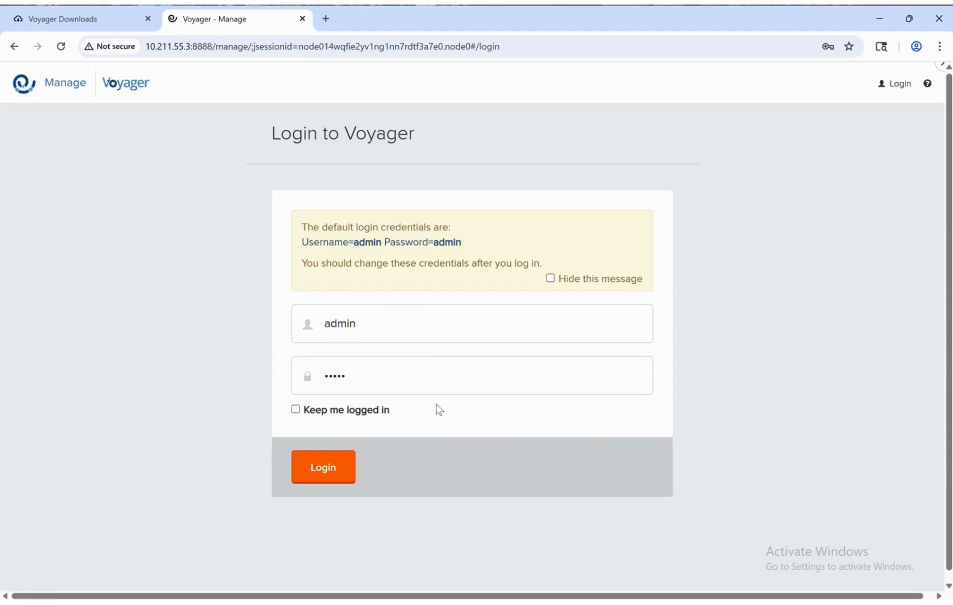
click(331, 472)
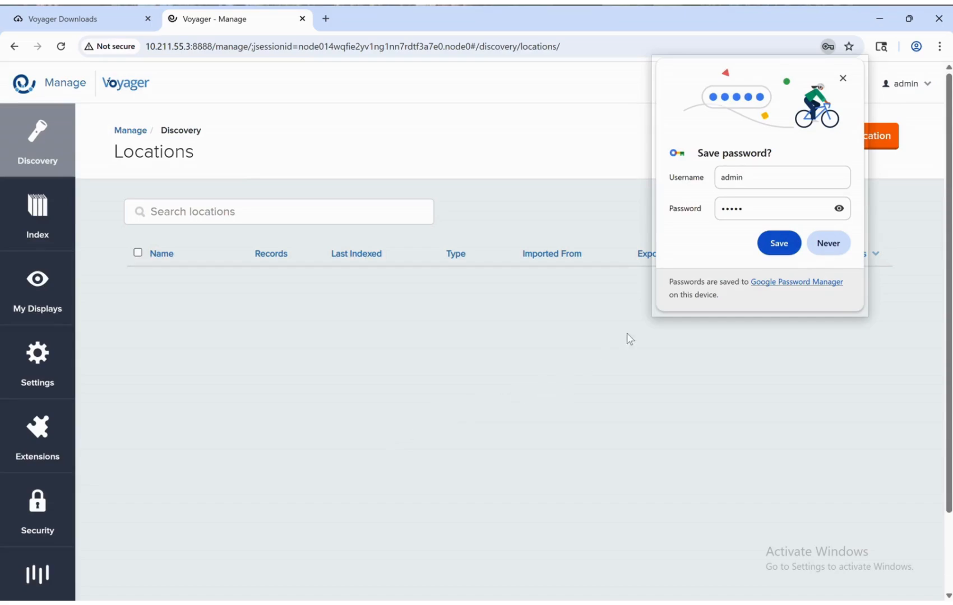
Save the administrator login in Chrome's password bubble
click(779, 242)
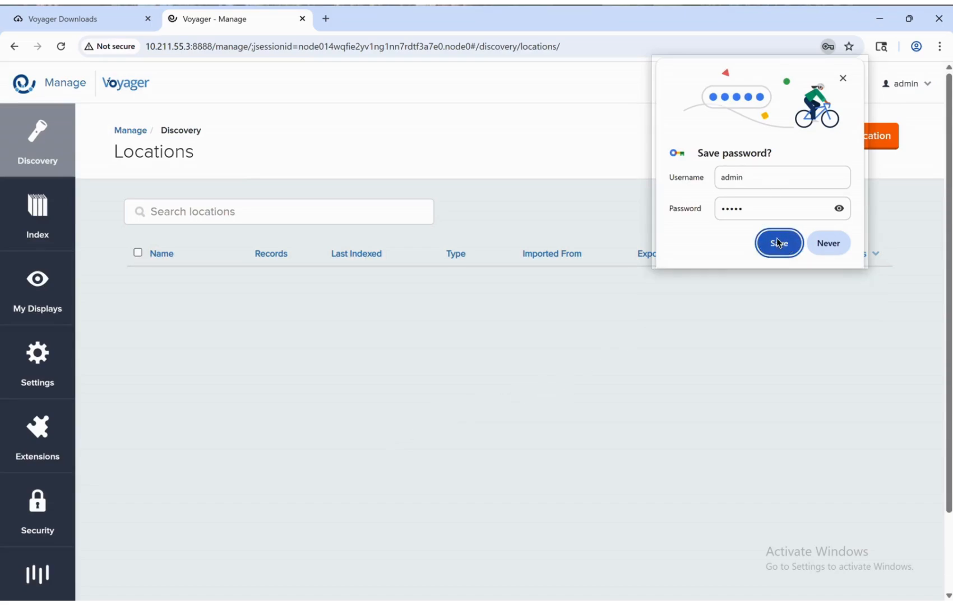